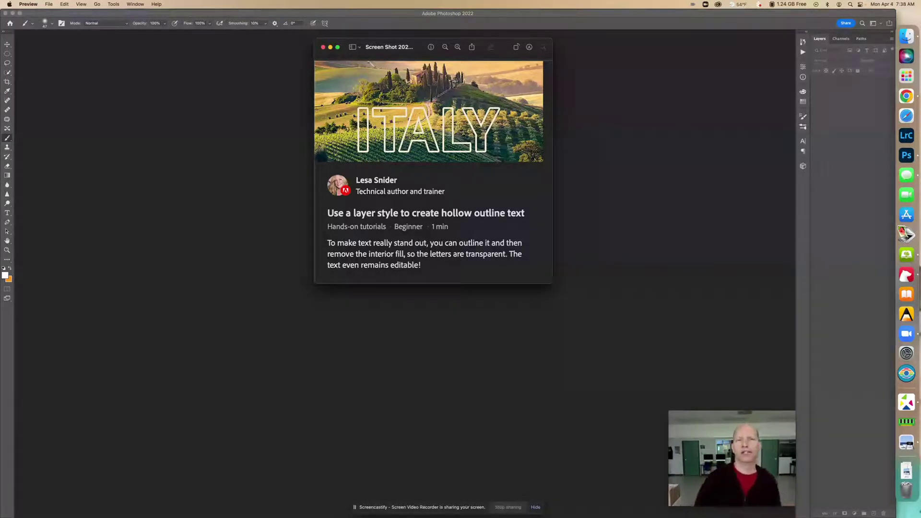
Step: Switch to Photoshop Home and browse hands-on tutorials across all categories
click(323, 48)
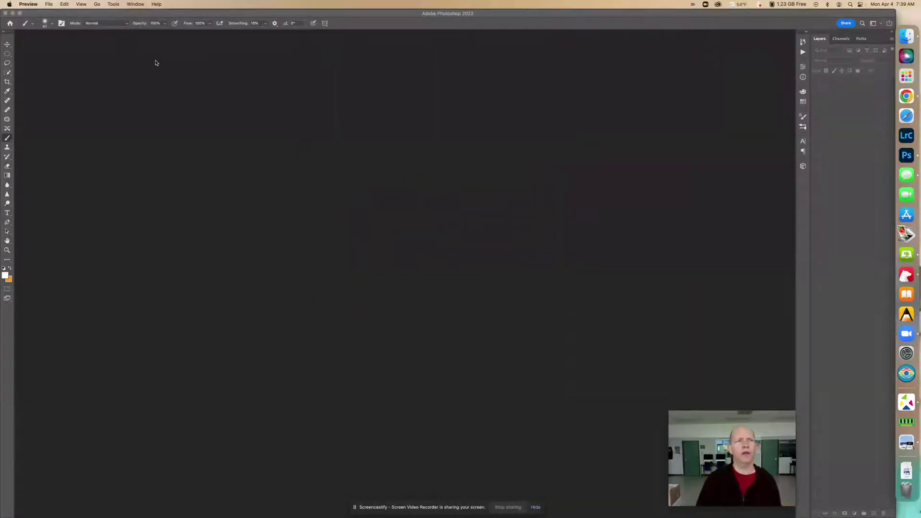
click(8, 23)
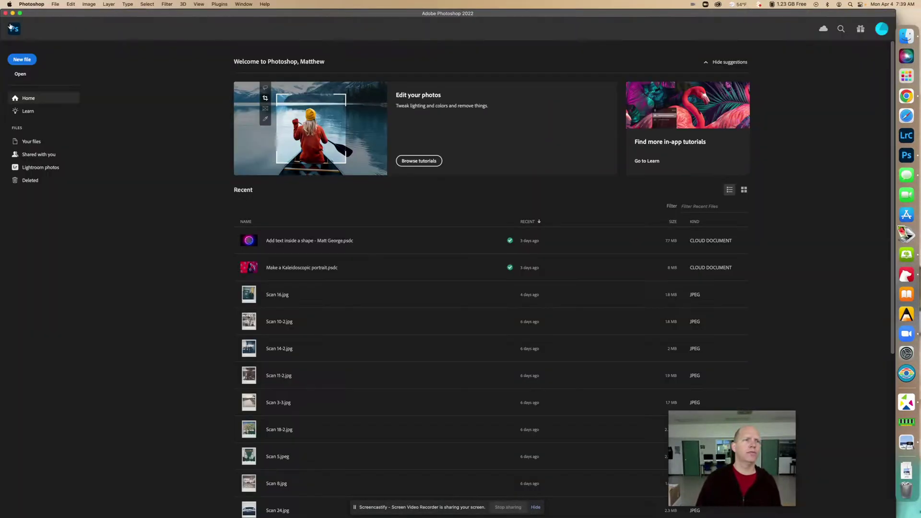
click(421, 162)
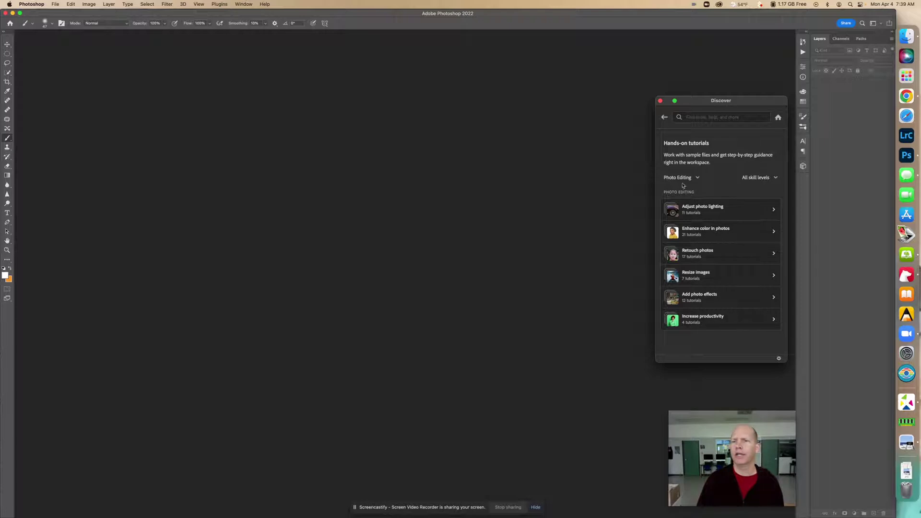
click(680, 177)
click(680, 189)
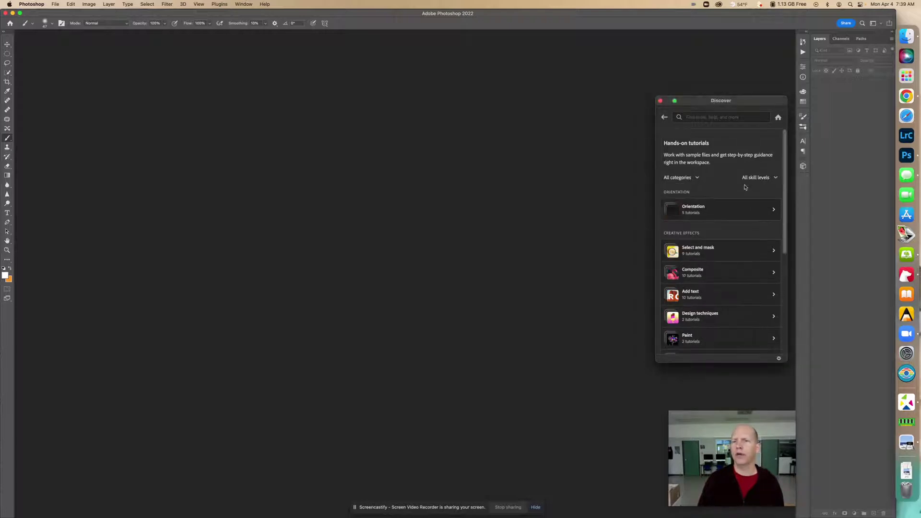
Step: Filter to Beginner level and pick the hollow outline text tutorial under Add text
click(757, 177)
click(757, 205)
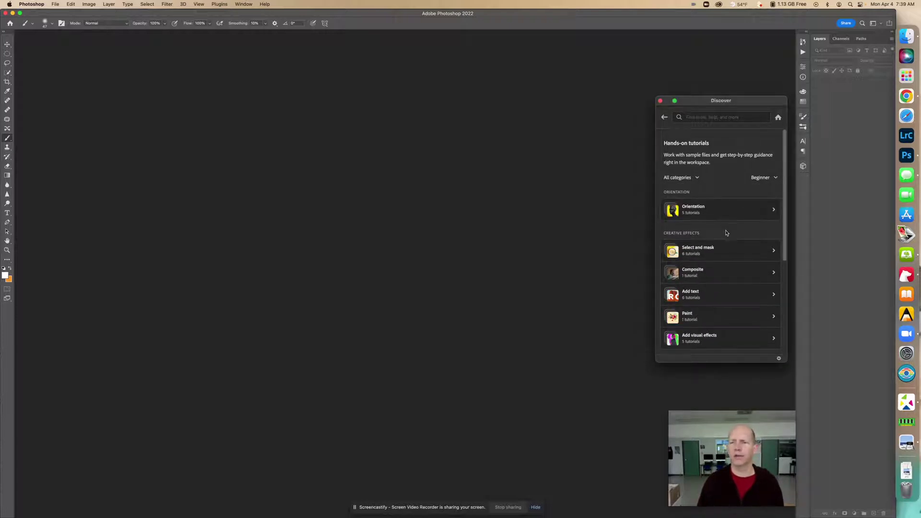
scroll(726, 232, down, 4)
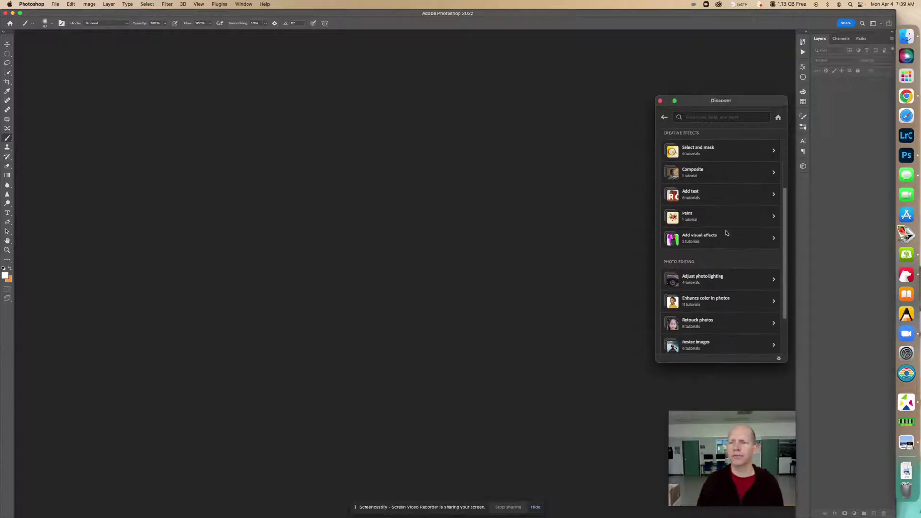
click(735, 197)
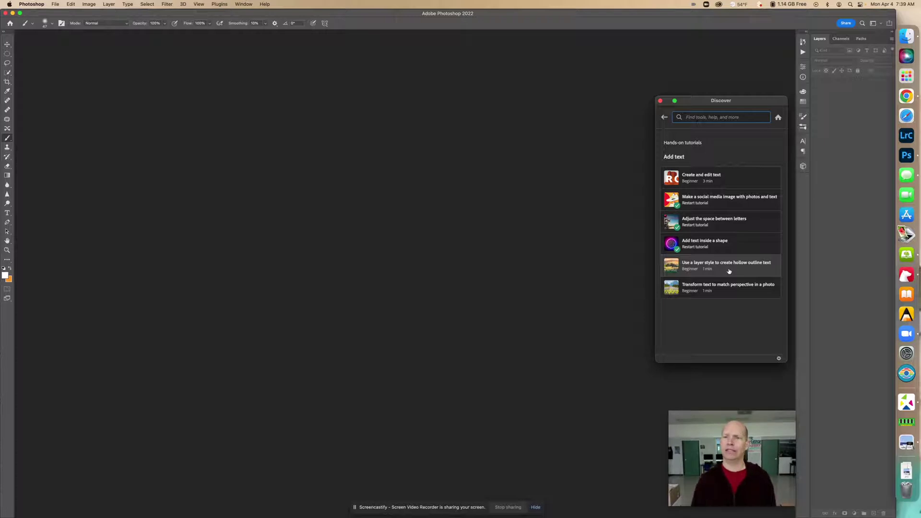
click(729, 271)
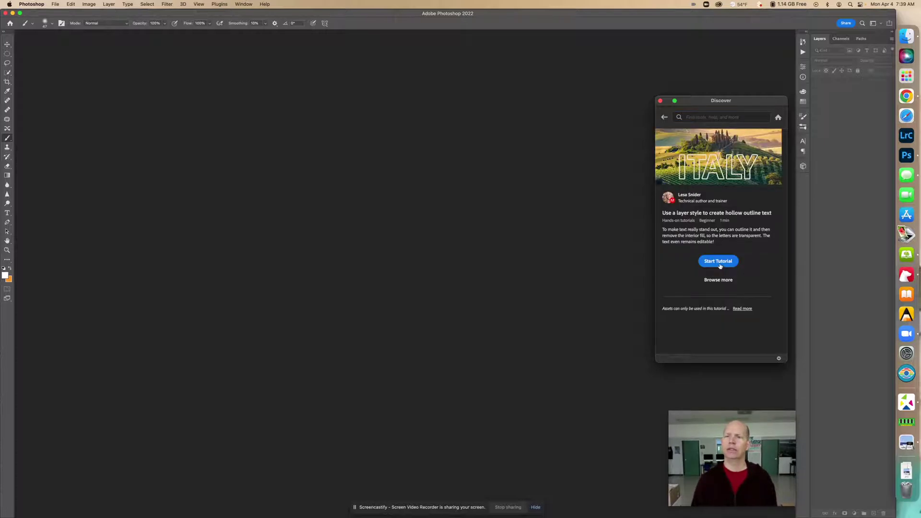
Step: Start the tutorial, reposition the Discover panel and fit the Tuscan landscape in the window
click(720, 262)
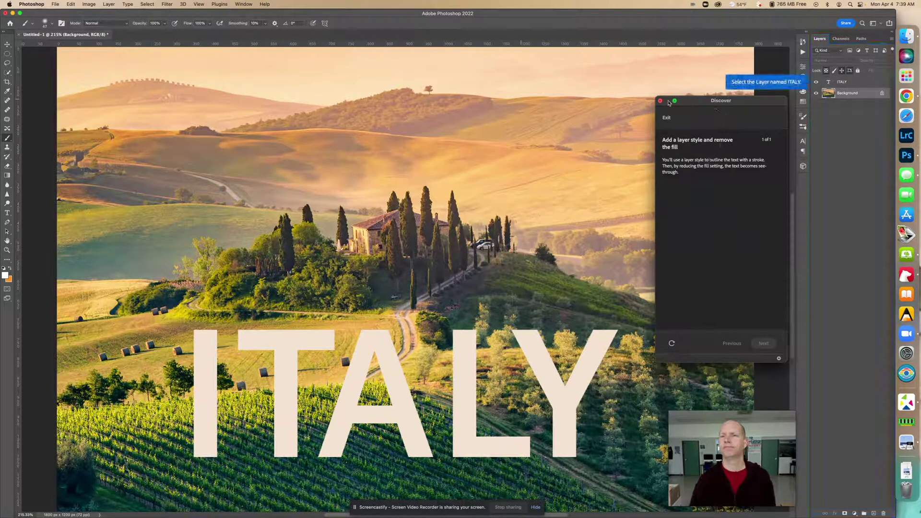
drag(657, 114, 679, 114)
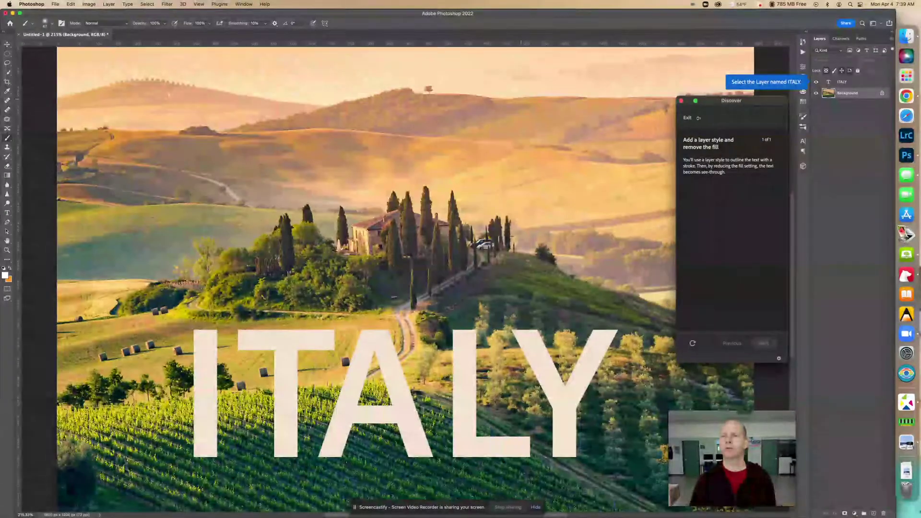
drag(768, 98, 767, 122)
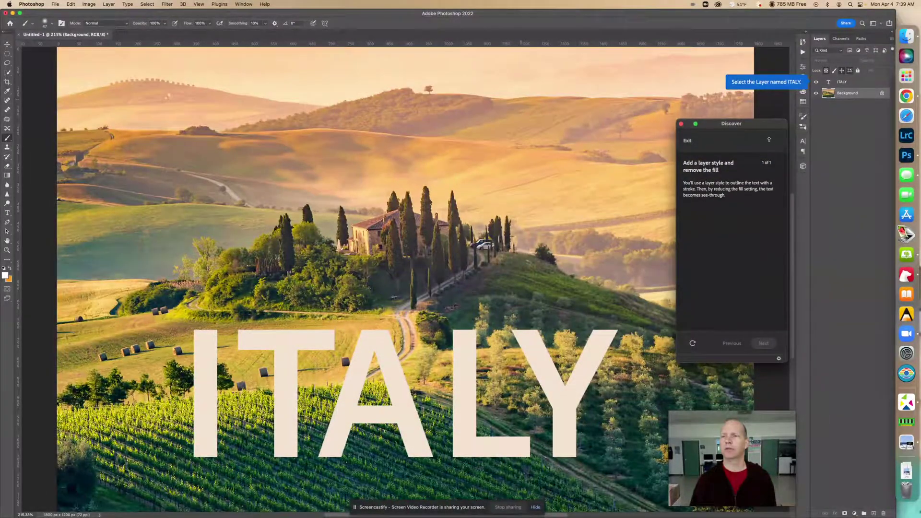
scroll(772, 106, right, 2)
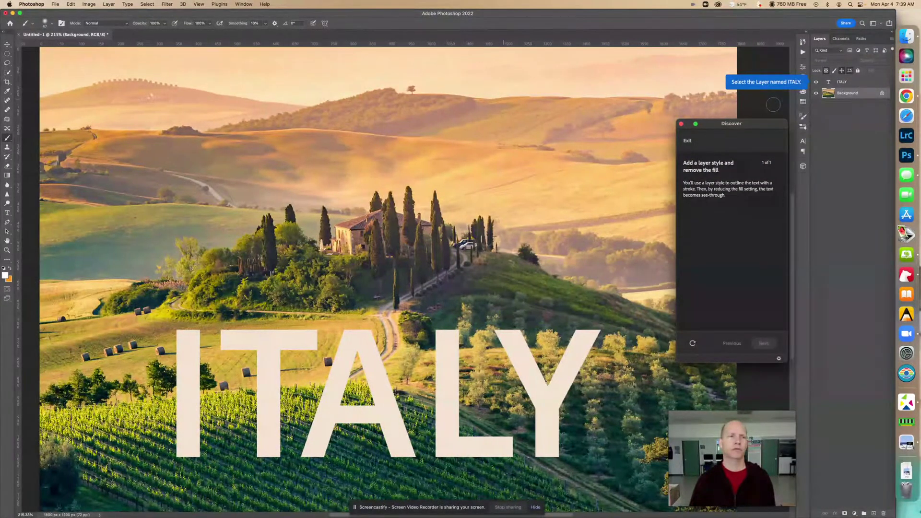
scroll(773, 107, right, 1)
scroll(772, 107, right, 1)
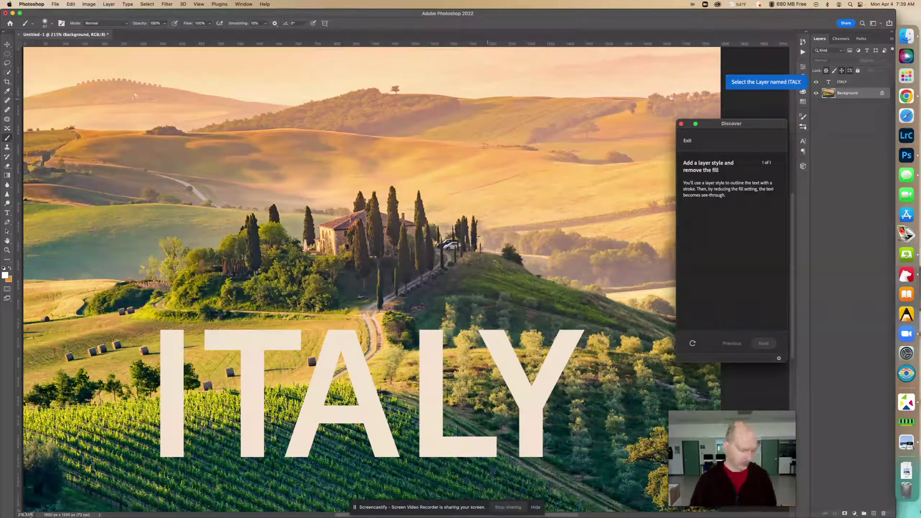
key(super+0)
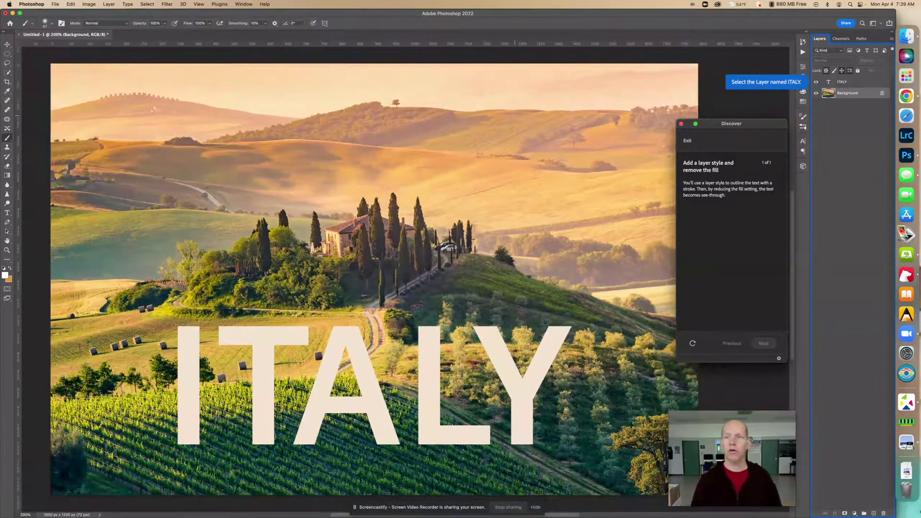
key(super+minus)
scroll(359, 273, right, 1)
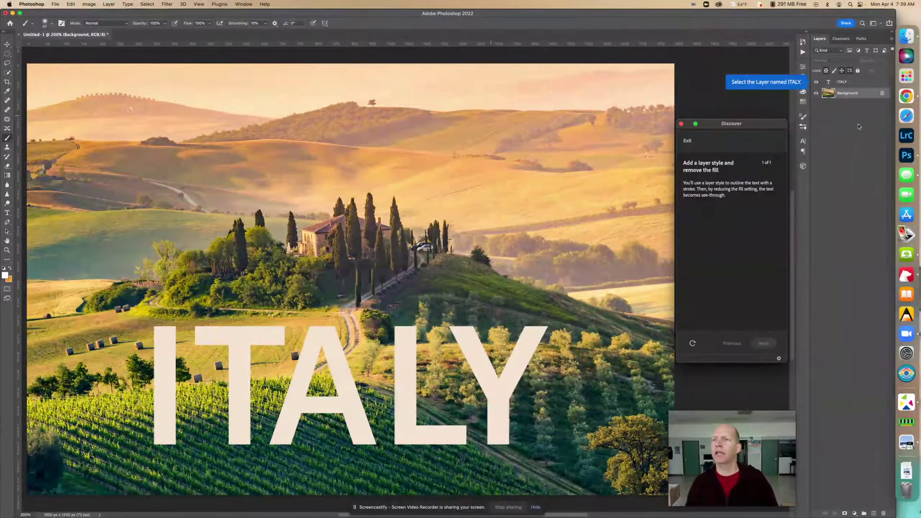
Step: Select the ITALY text layer and bring up its layer style effects list
click(860, 97)
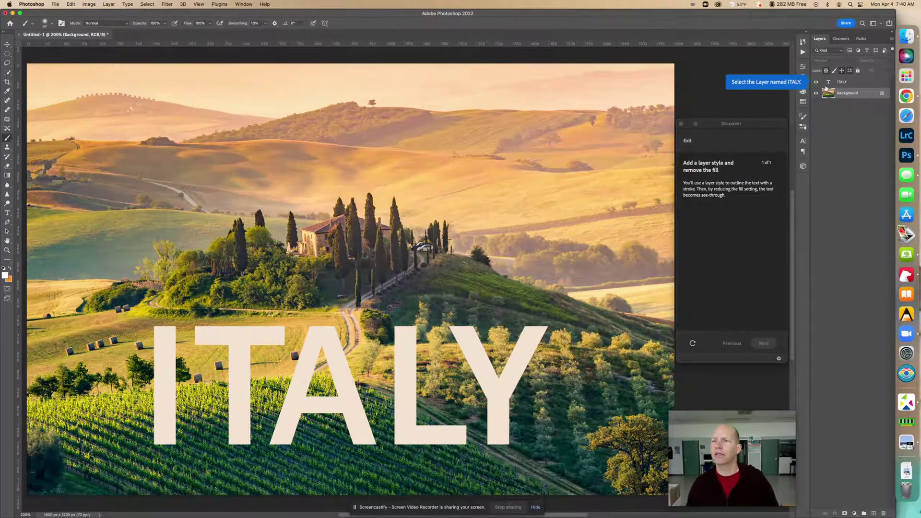
click(860, 85)
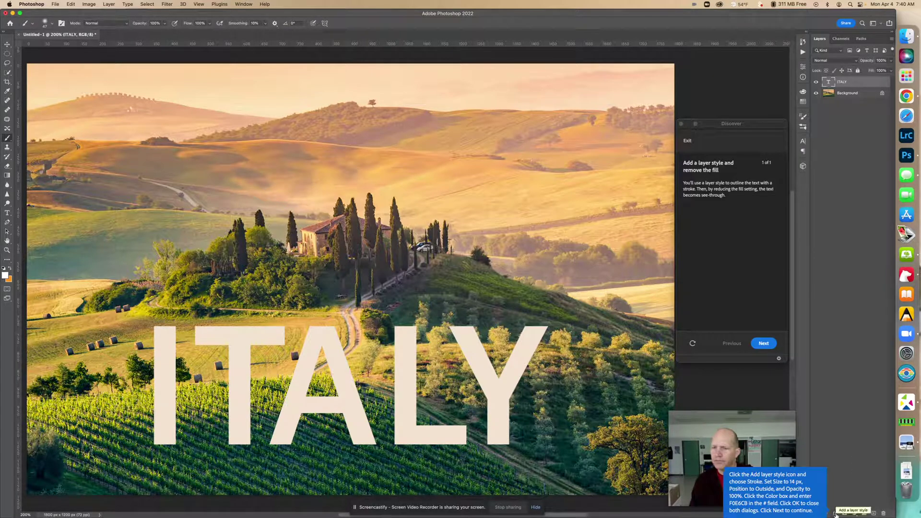
click(837, 513)
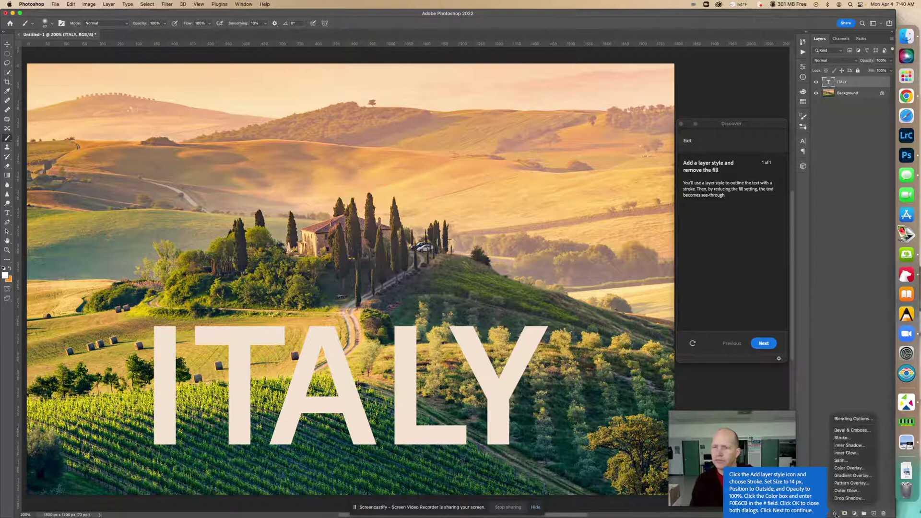
Step: Add a Stroke effect to ITALY at 14 px, briefly trying the Inside position
click(850, 438)
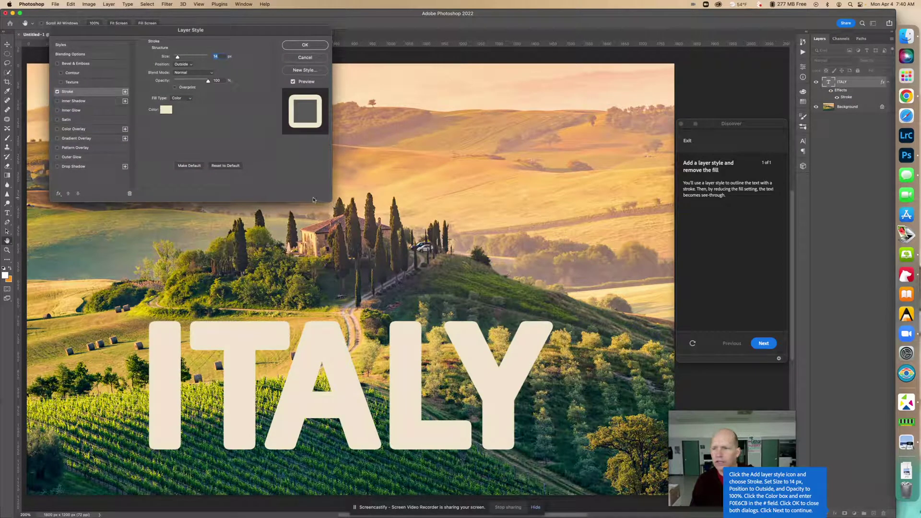
mouse_move(177, 59)
mouse_down()
mouse_move(191, 57)
mouse_move(177, 57)
mouse_up()
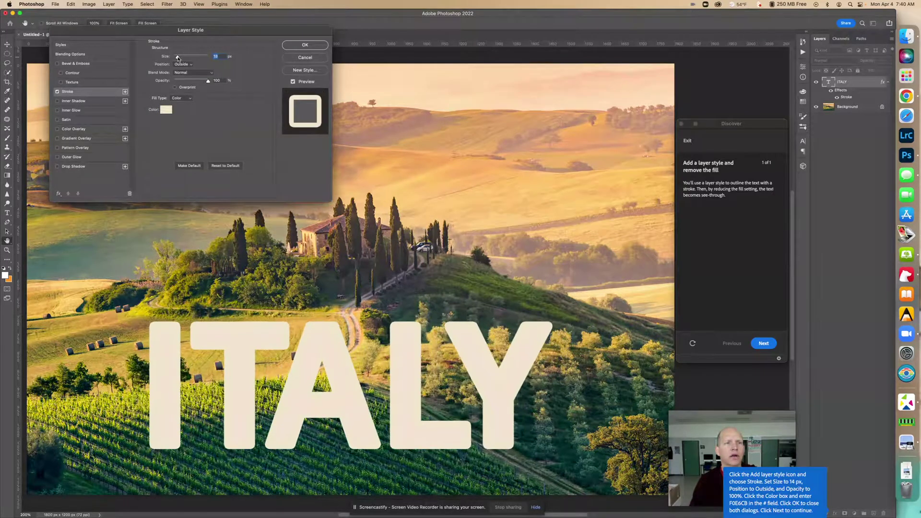
click(217, 56)
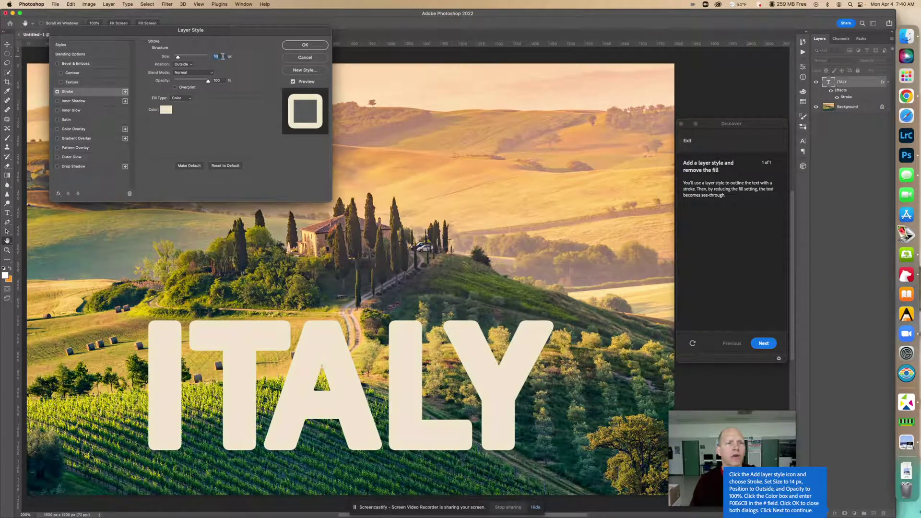
text(14)
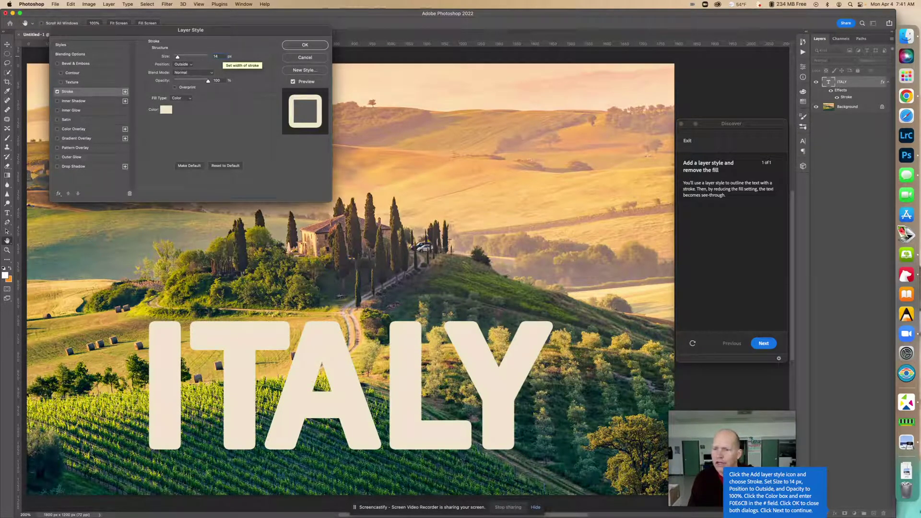
click(183, 64)
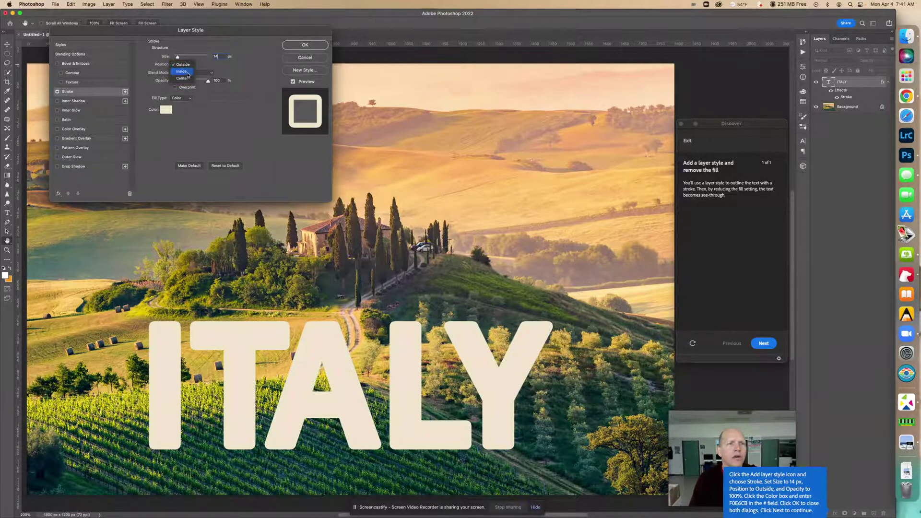
click(184, 71)
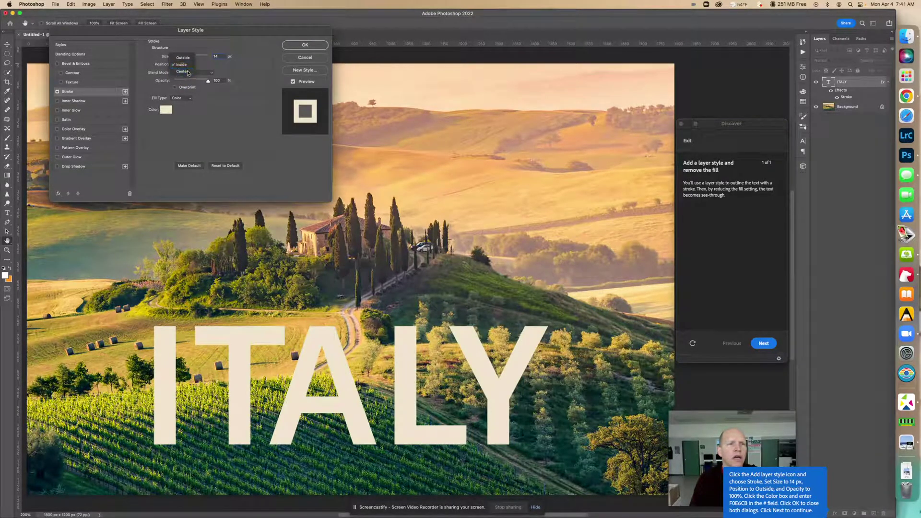
Step: Set the stroke Position to Outside at 100% opacity, ready to choose its colour
click(184, 66)
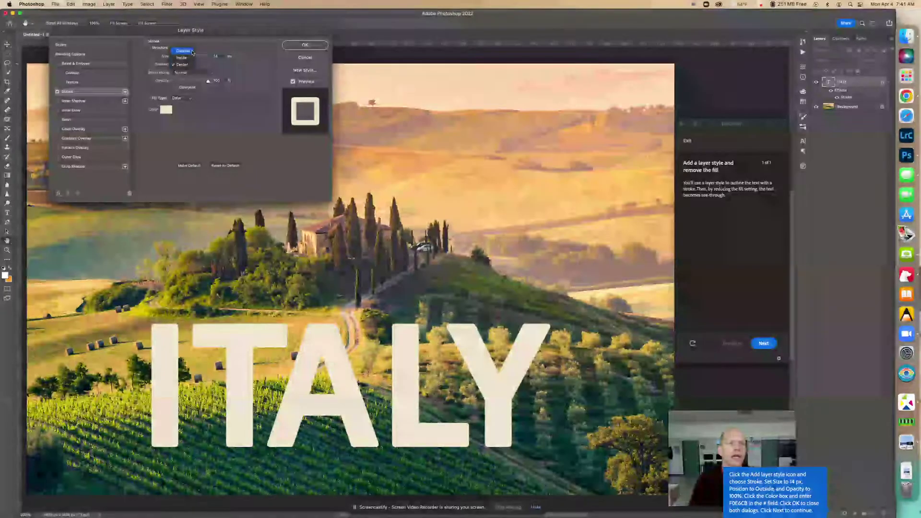
click(185, 52)
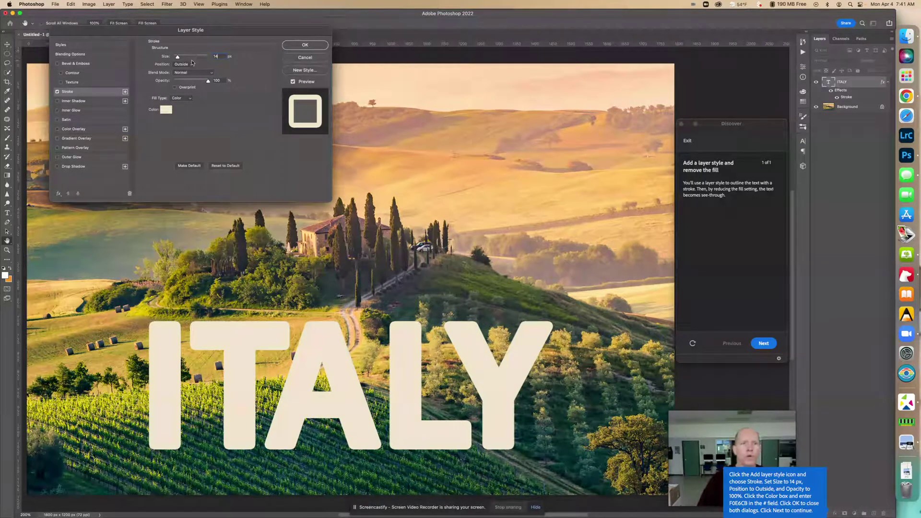
mouse_move(209, 81)
mouse_down()
mouse_move(173, 81)
mouse_move(215, 81)
mouse_up()
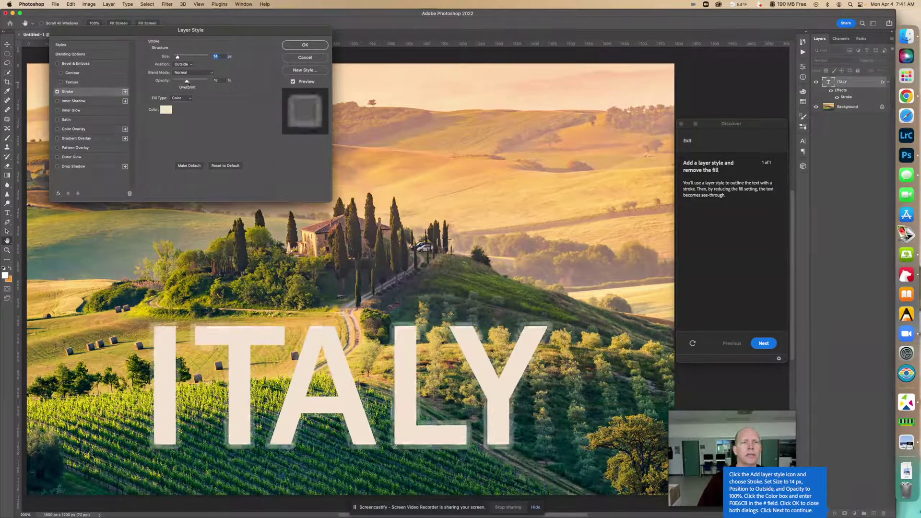
text(100)
click(216, 81)
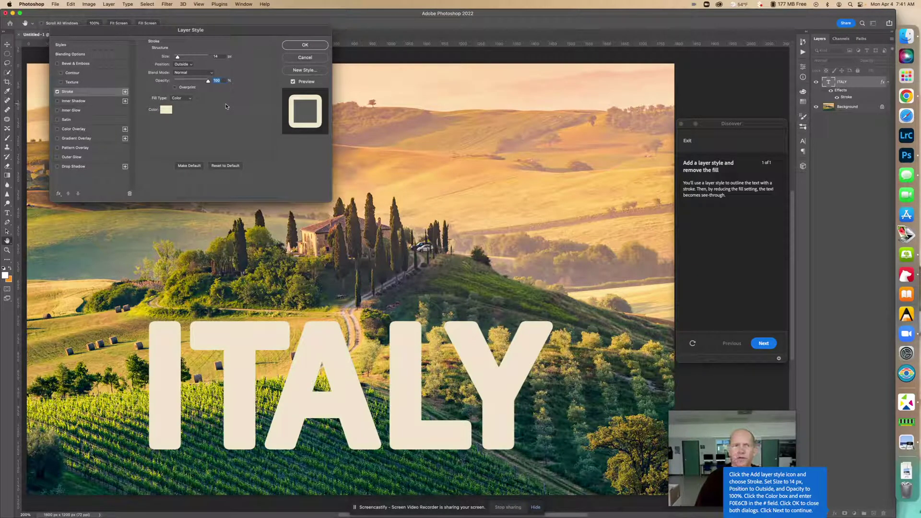
click(167, 110)
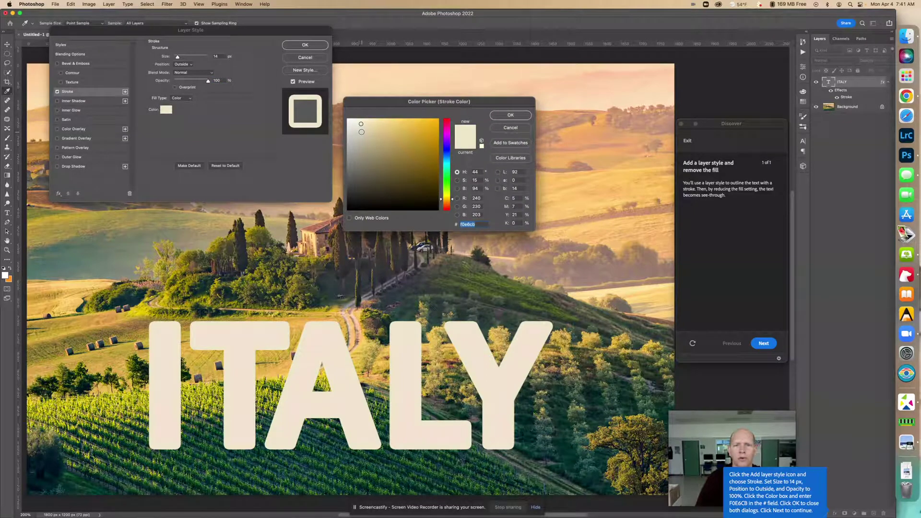
text(f0e)
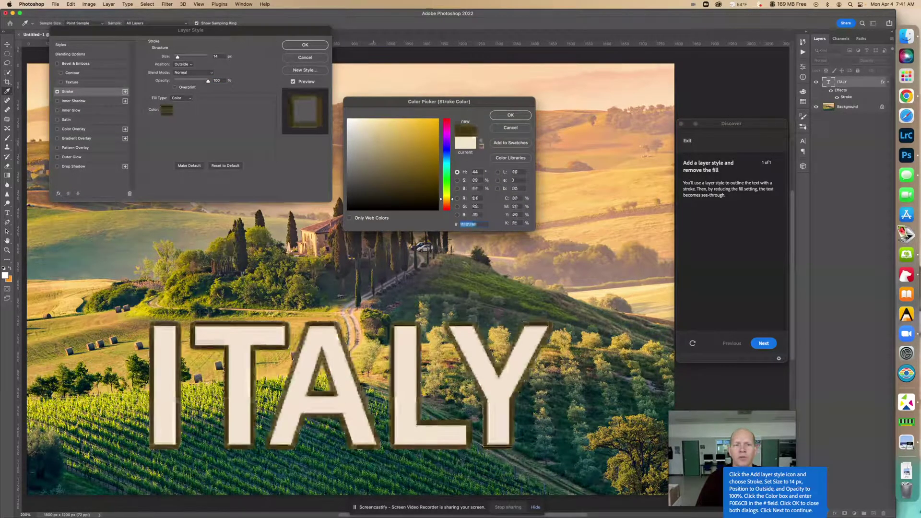
text(130)
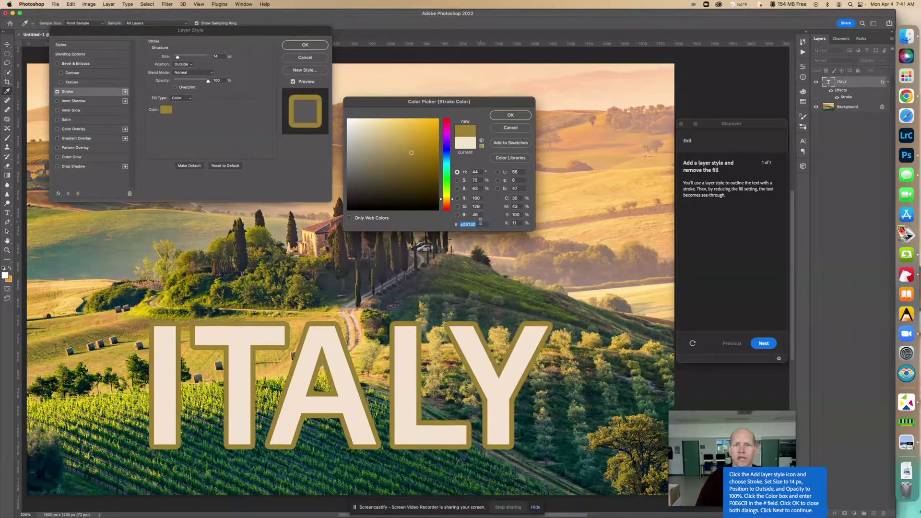
text(a08)
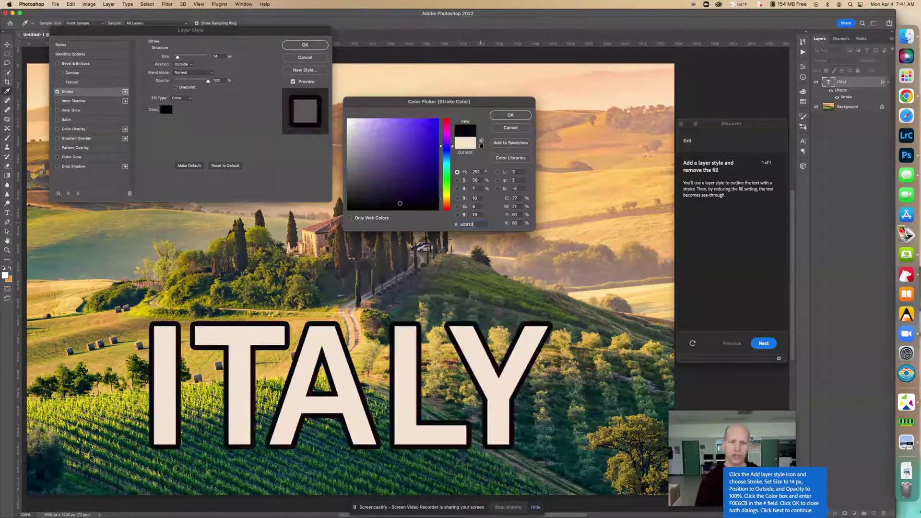
Step: Enter the cream hex colour F0E6CB for the stroke
key(BackSpace)
key(BackSpace)
key(BackSpace)
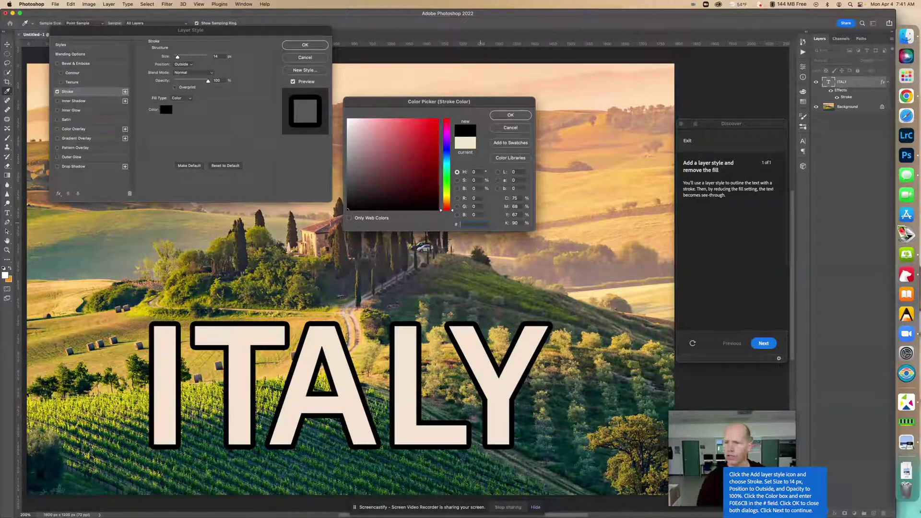
text(F)
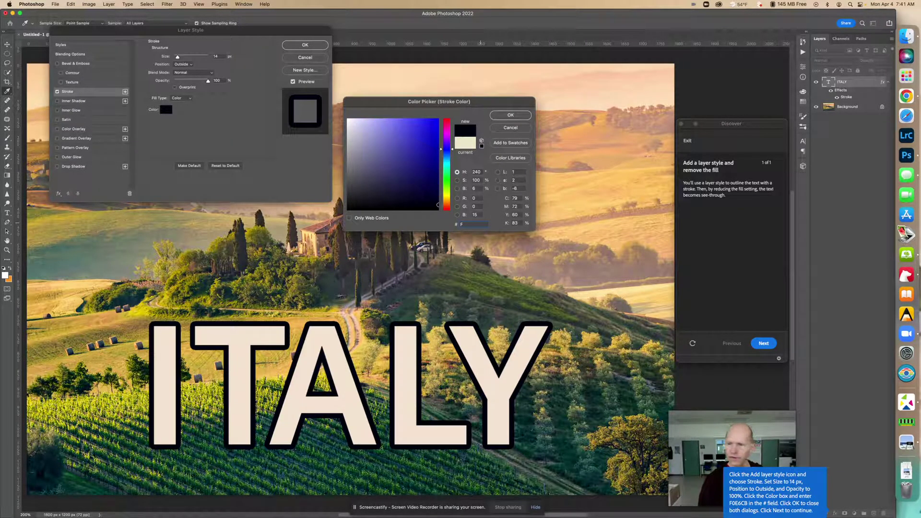
text(0)
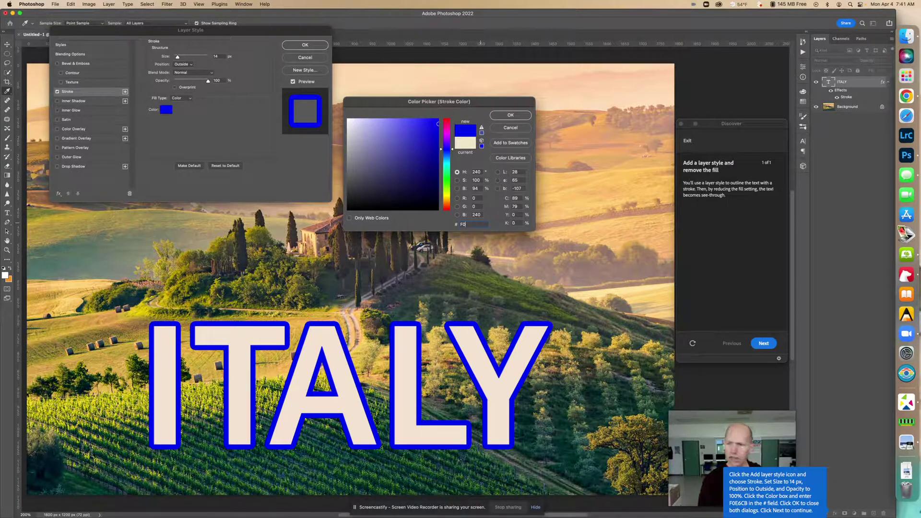
text(E6)
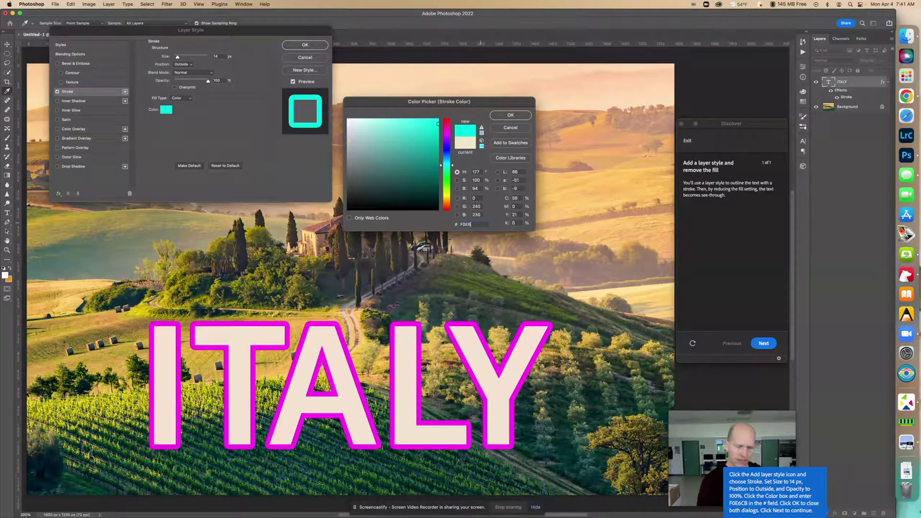
text(C)
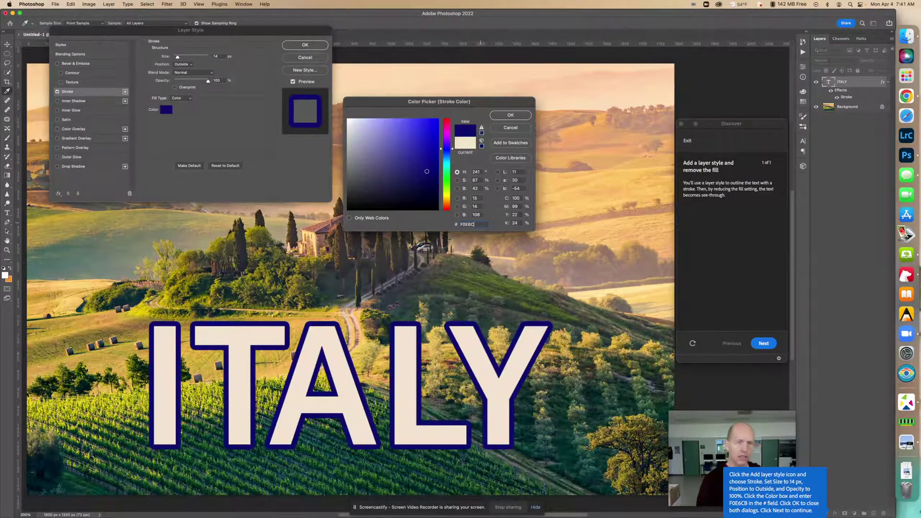
text(B)
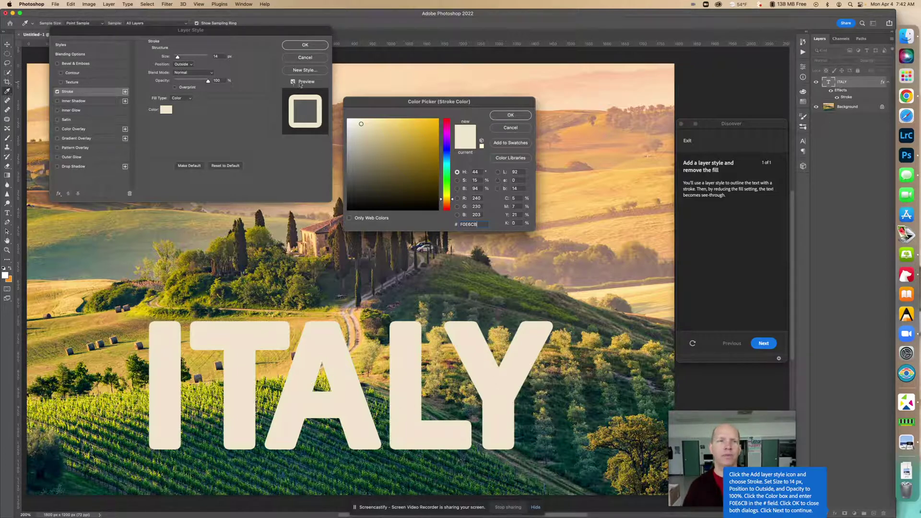
Step: Confirm the cream colour, toggle Preview to compare, and apply the 14 px outside stroke
click(512, 115)
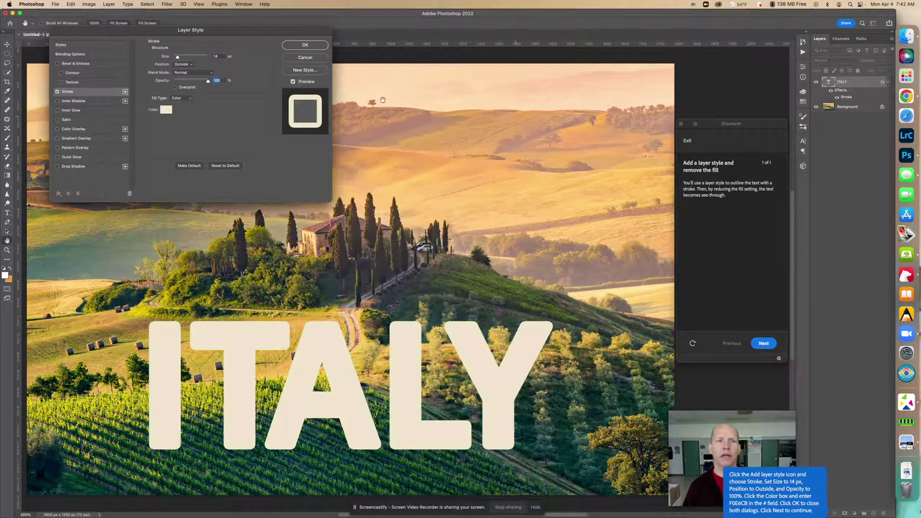
click(293, 81)
click(293, 81)
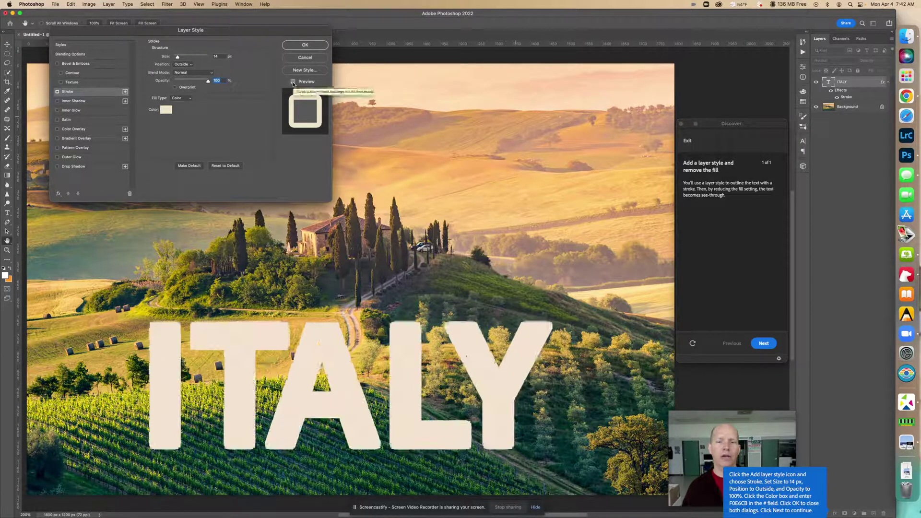
click(292, 81)
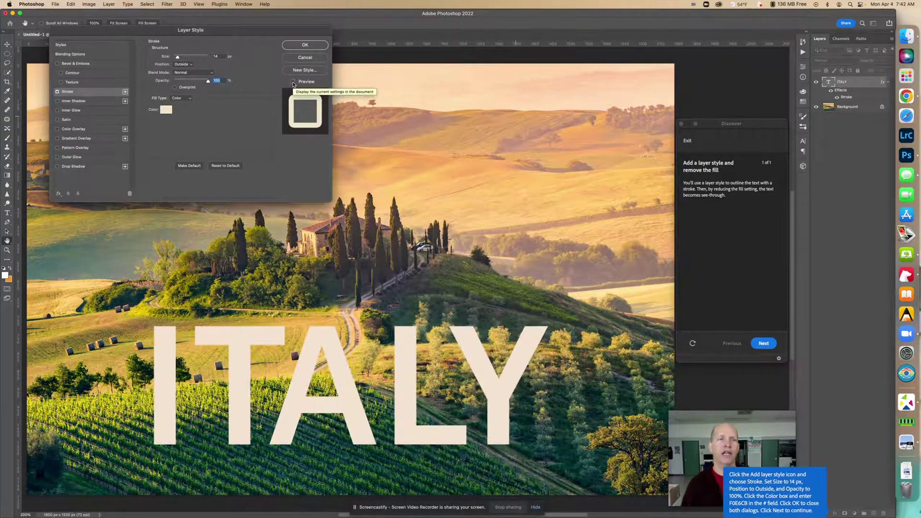
click(293, 82)
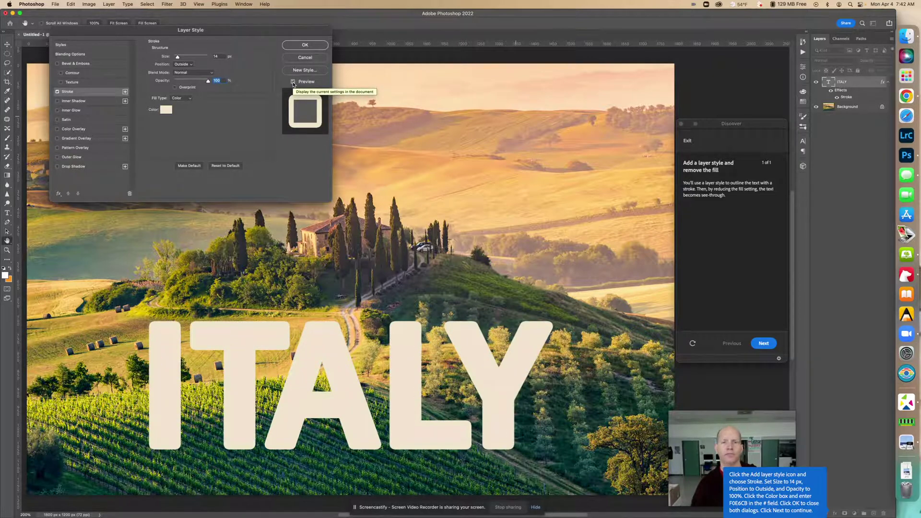
click(293, 82)
click(293, 82)
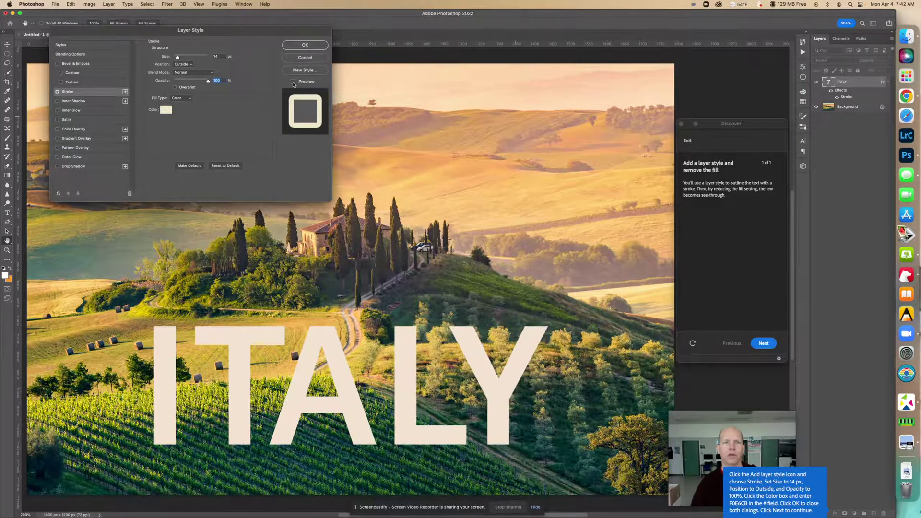
click(305, 46)
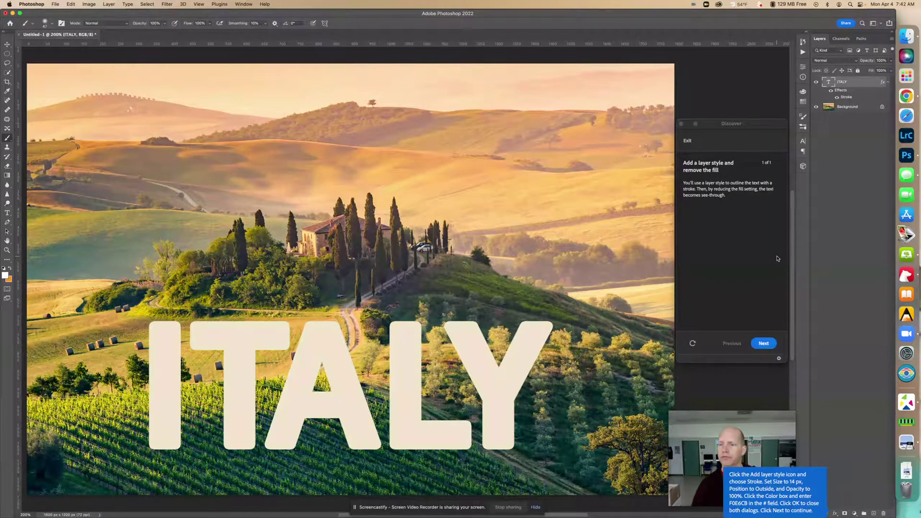
Step: Drop the ITALY layer's Fill to 0% so only the cream outline shows, finishing the tutorial
click(764, 344)
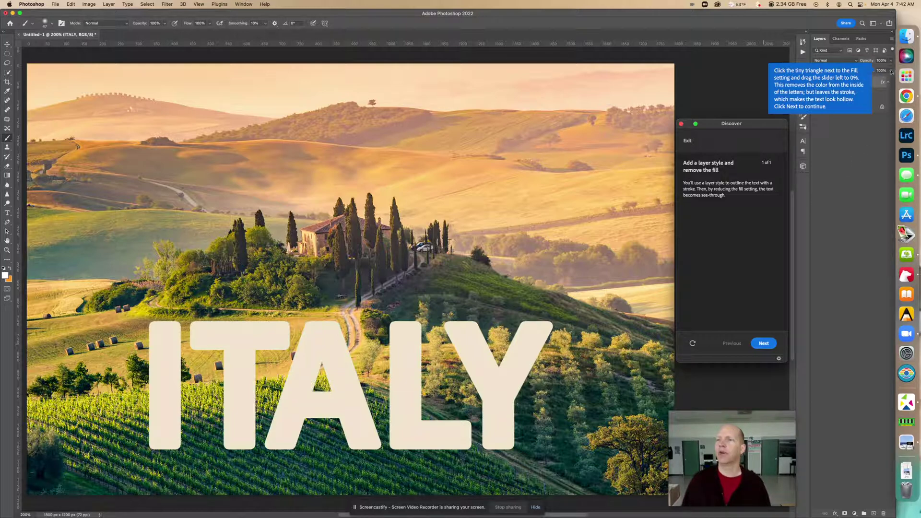
drag(886, 82, 855, 80)
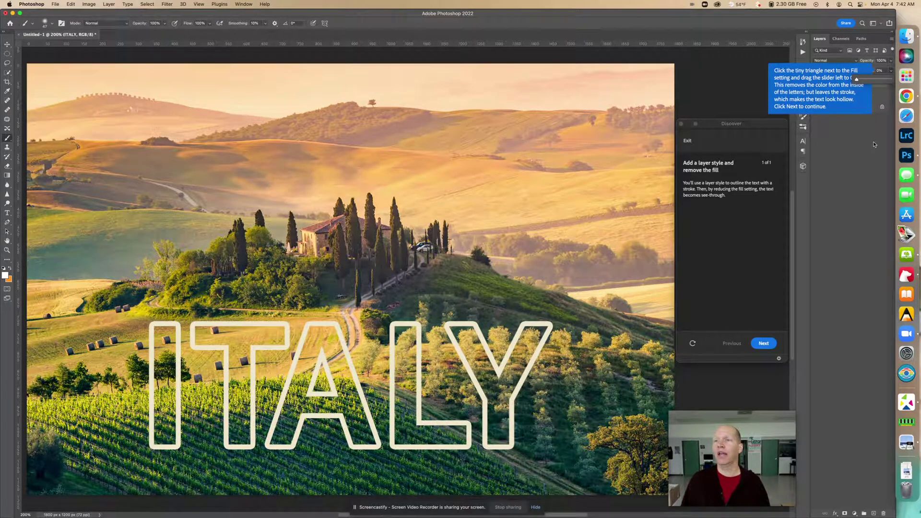
click(764, 344)
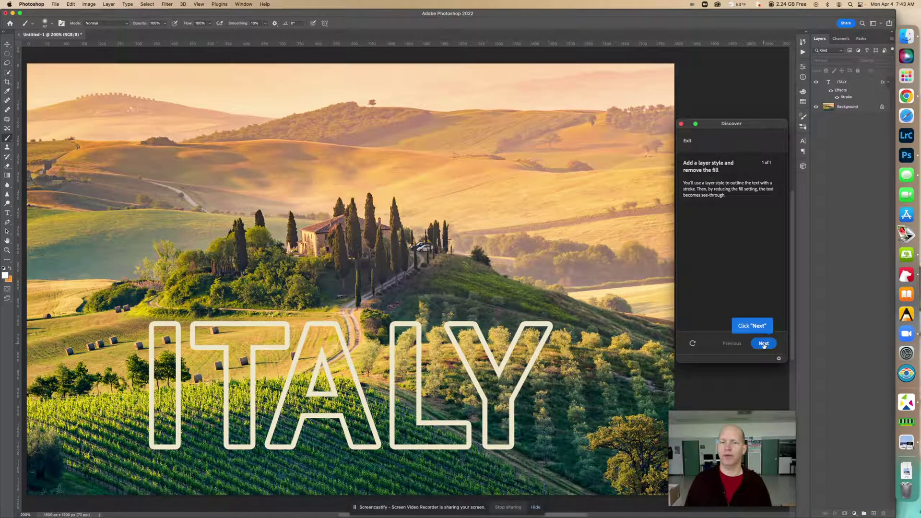
click(764, 344)
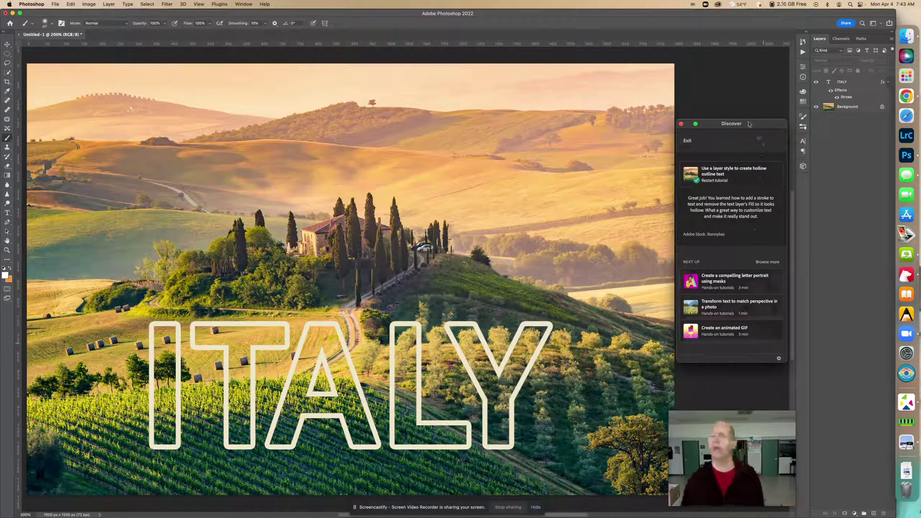
click(815, 83)
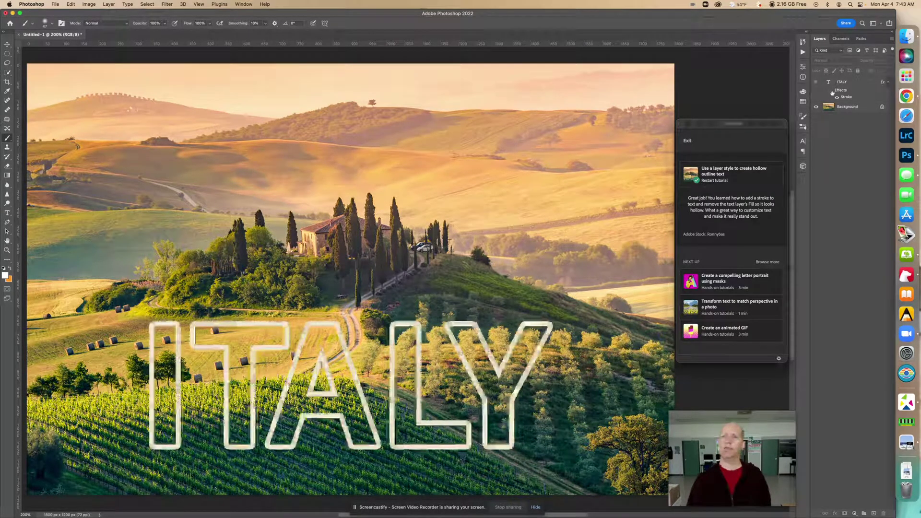
click(816, 82)
click(816, 83)
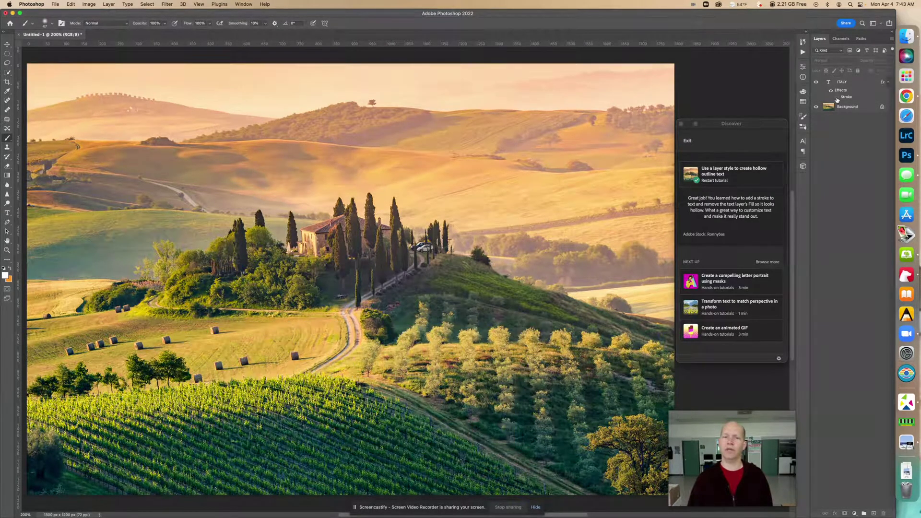
click(816, 83)
click(816, 107)
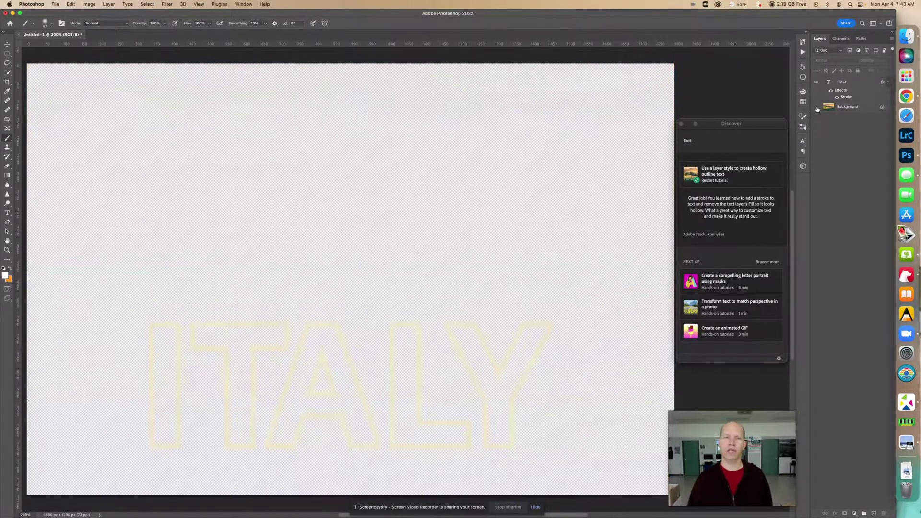
click(816, 107)
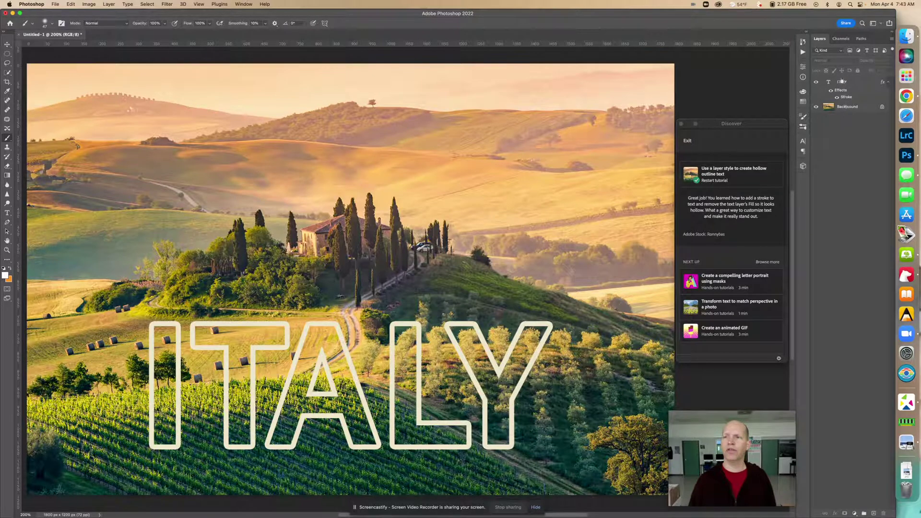
Step: Save As to Creative Cloud as 'Use a layer style hollow text - Matt George'
click(55, 4)
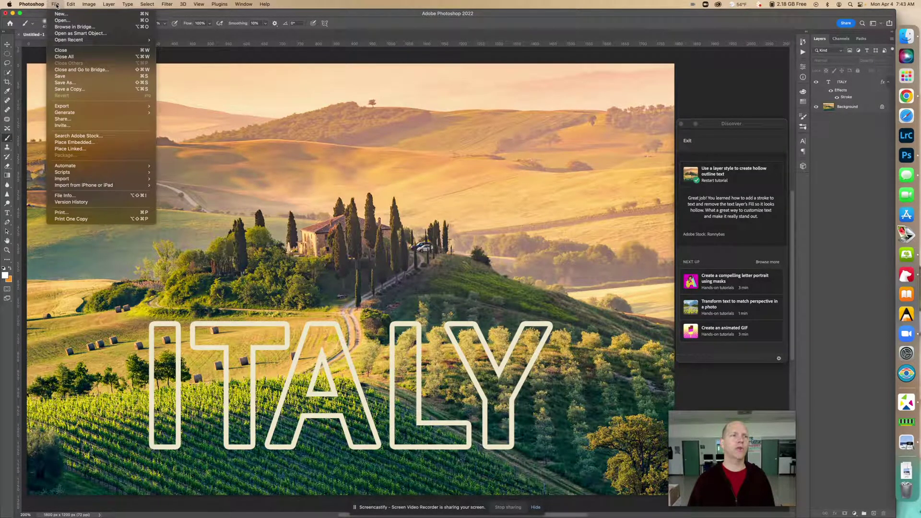
click(72, 83)
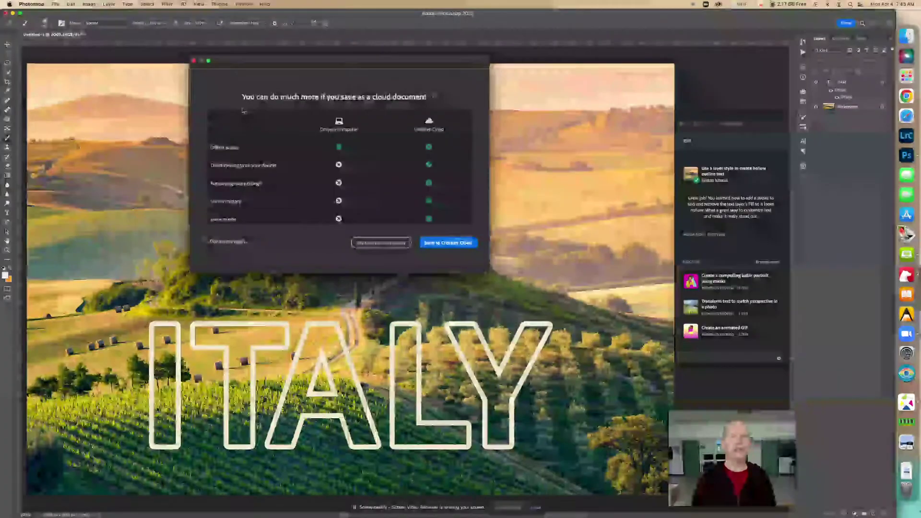
click(448, 242)
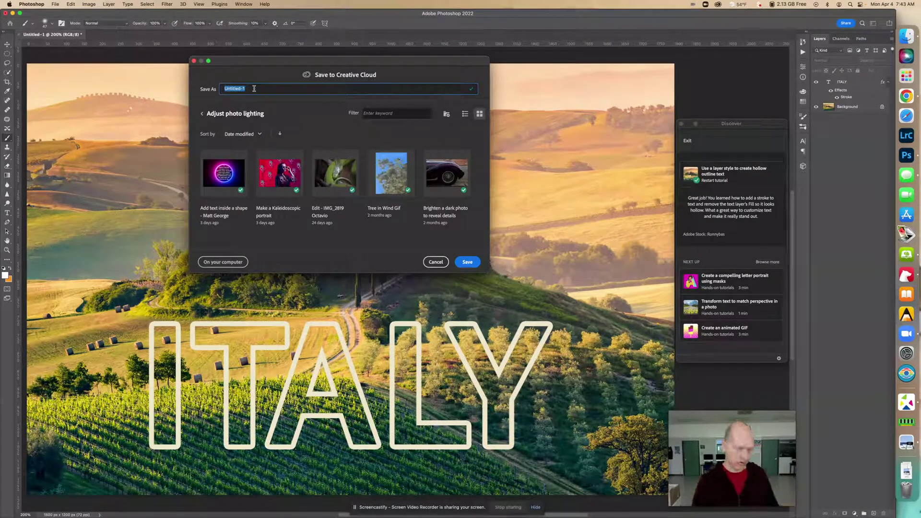
text(Use a)
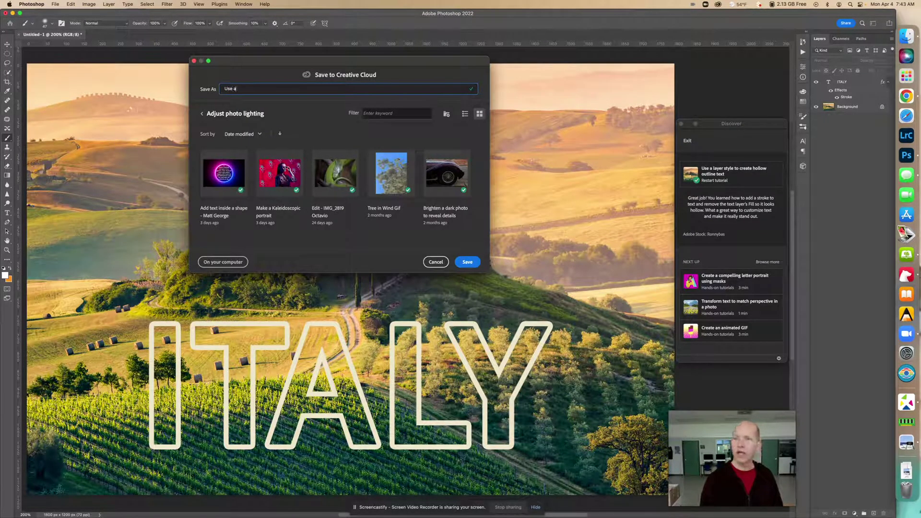
text( layer s)
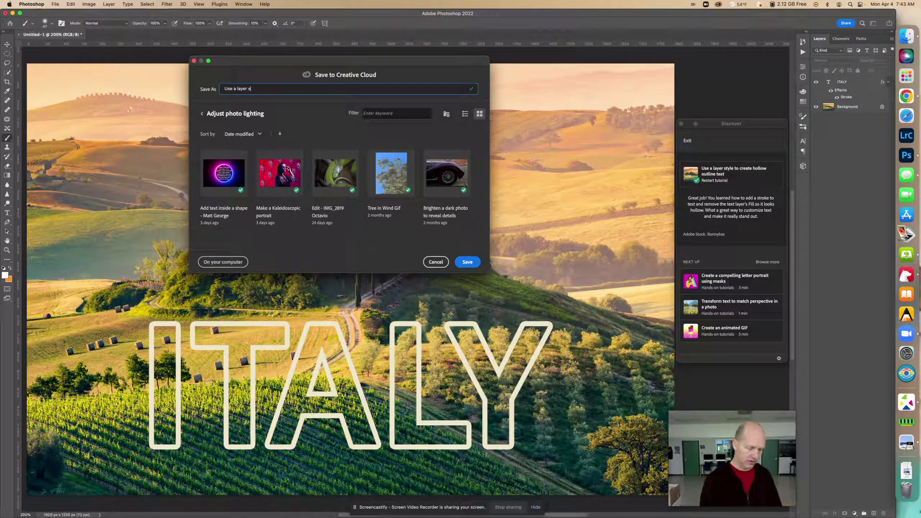
text(tyle hol)
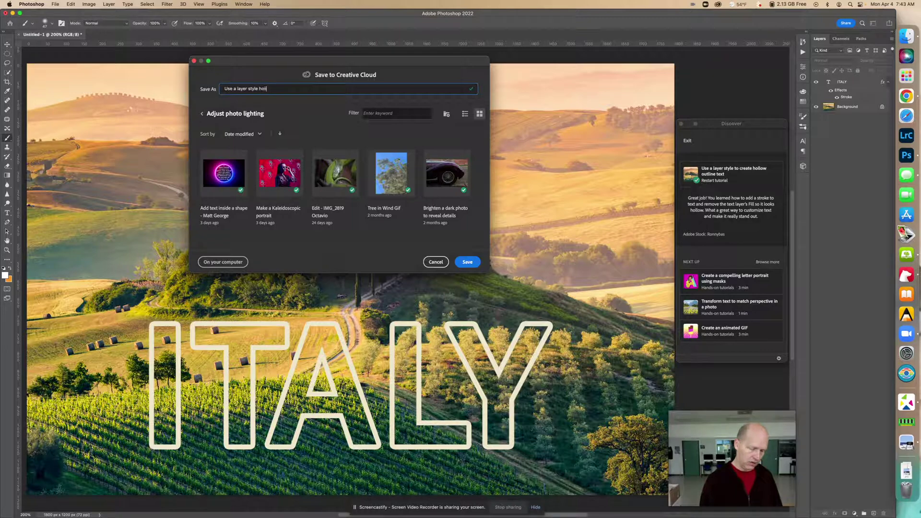
text(low text)
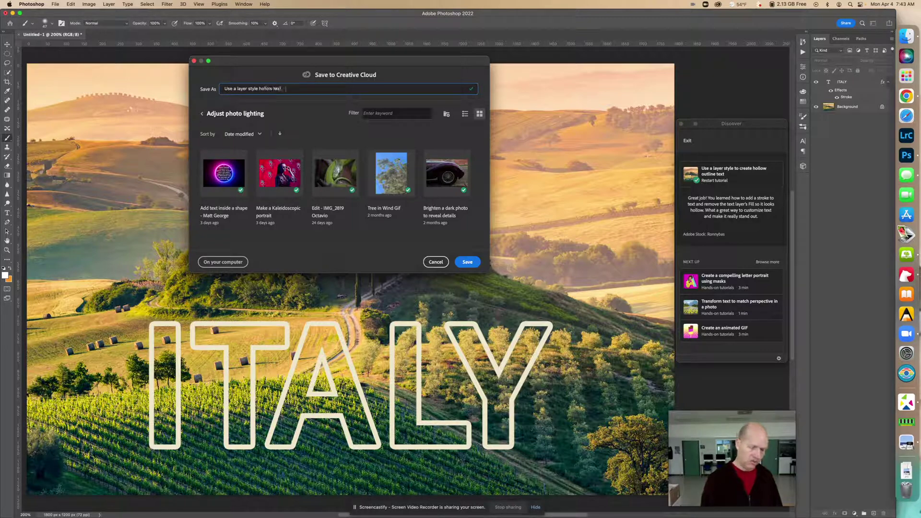
text( - Matt George)
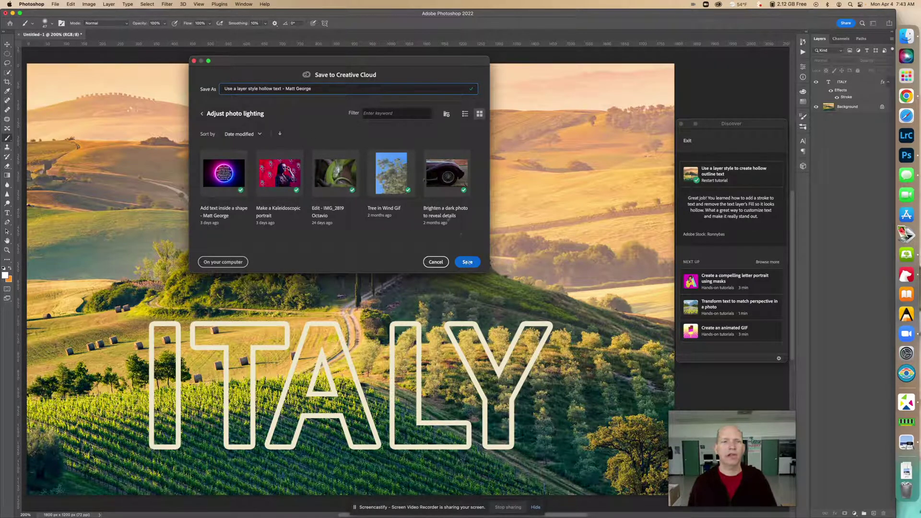
click(467, 261)
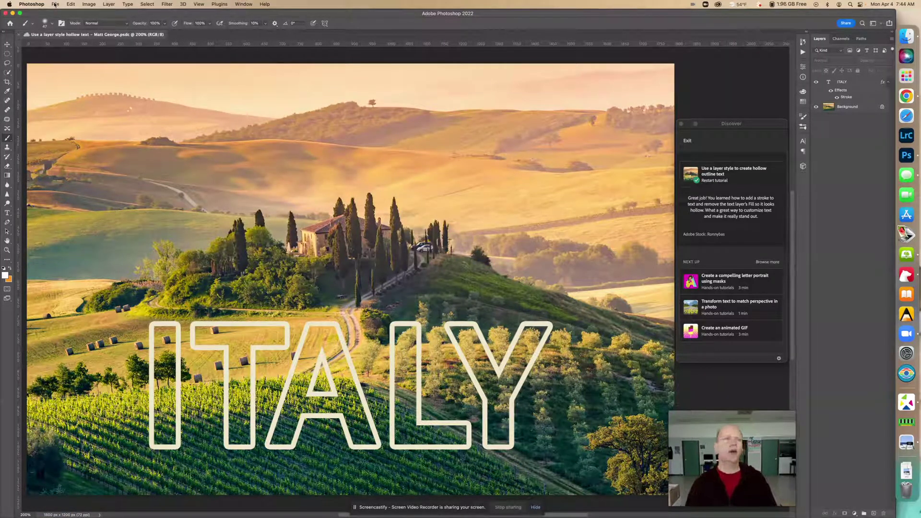
Step: Save a Copy on the computer as JPEG to Downloads, accepting the default quality options
click(55, 4)
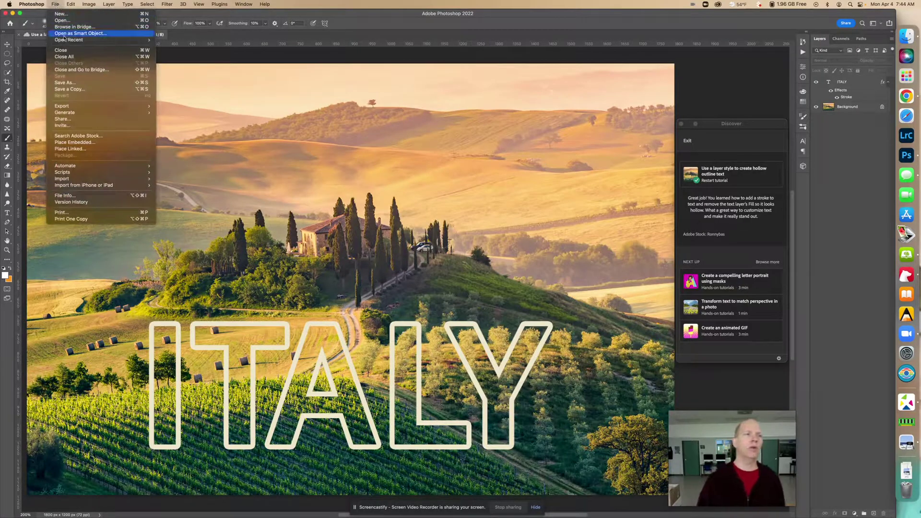
click(80, 89)
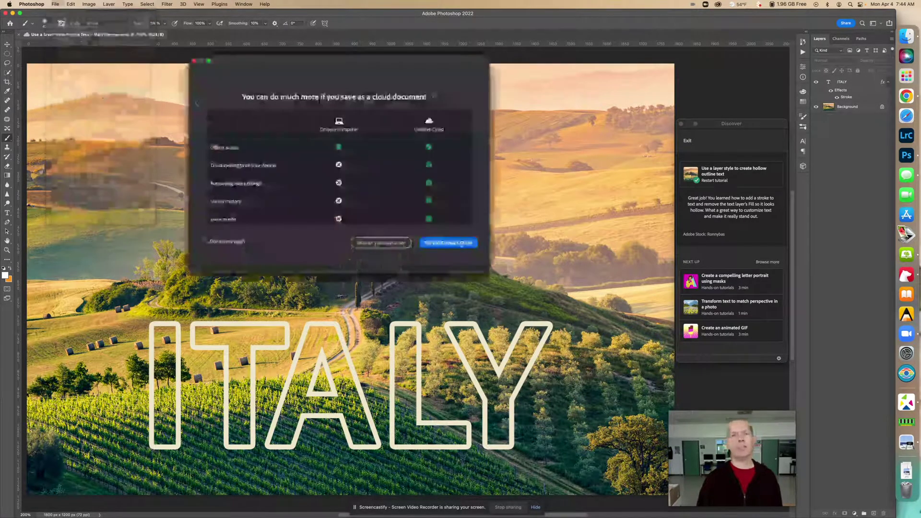
click(381, 243)
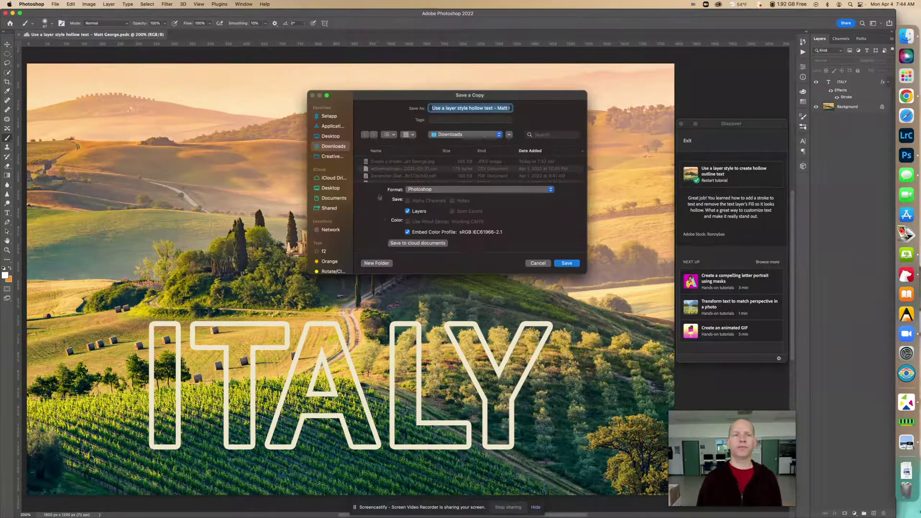
click(429, 190)
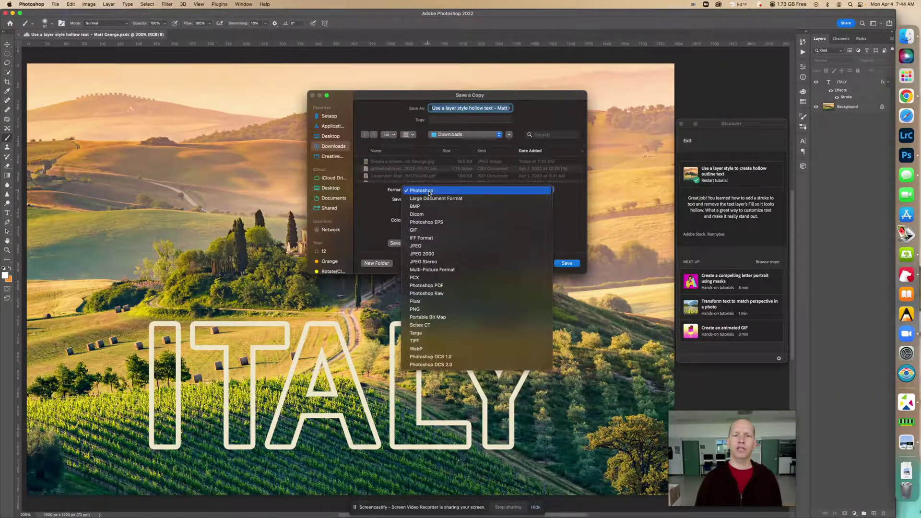
click(421, 246)
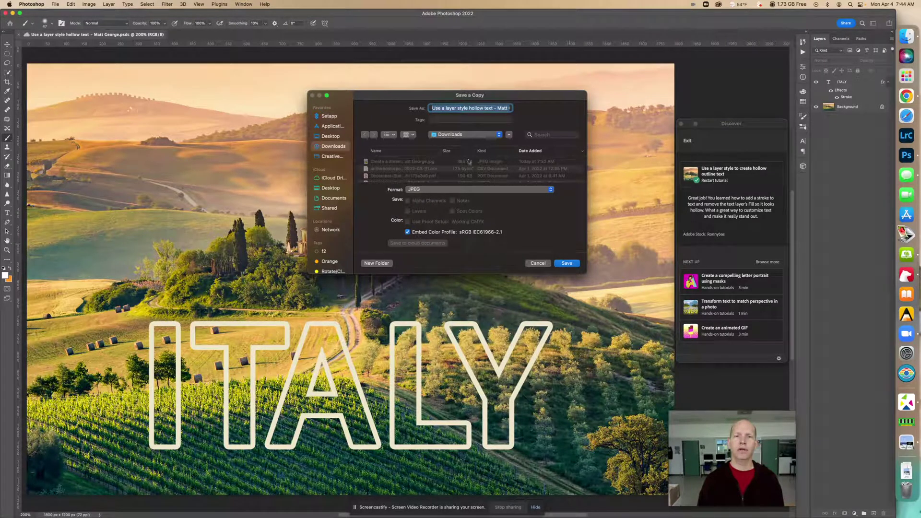
click(567, 263)
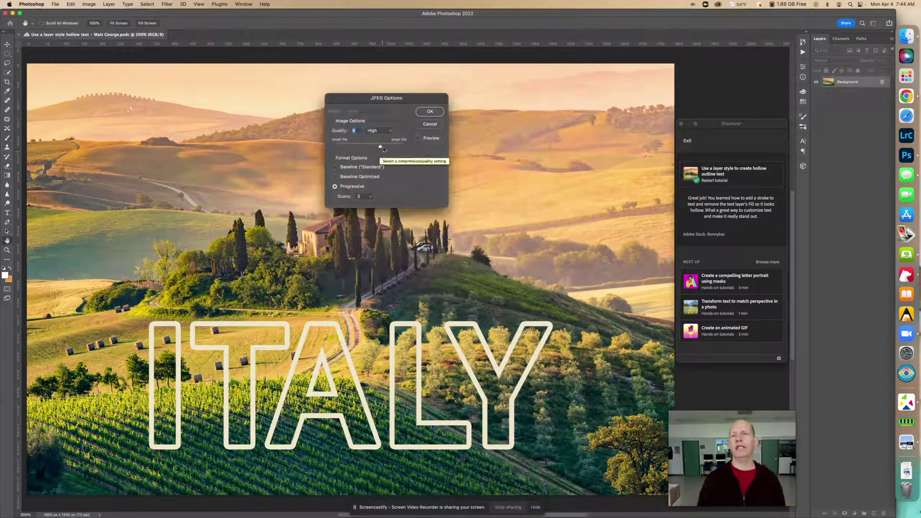
click(430, 112)
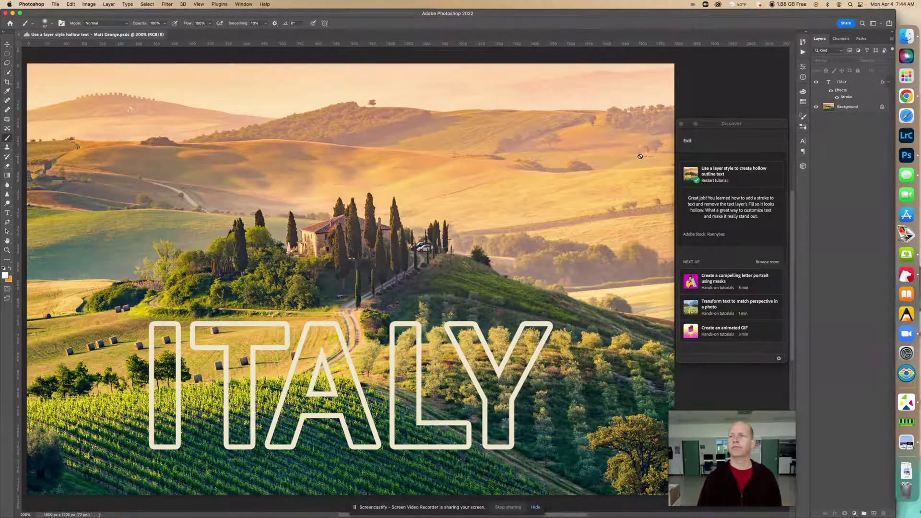